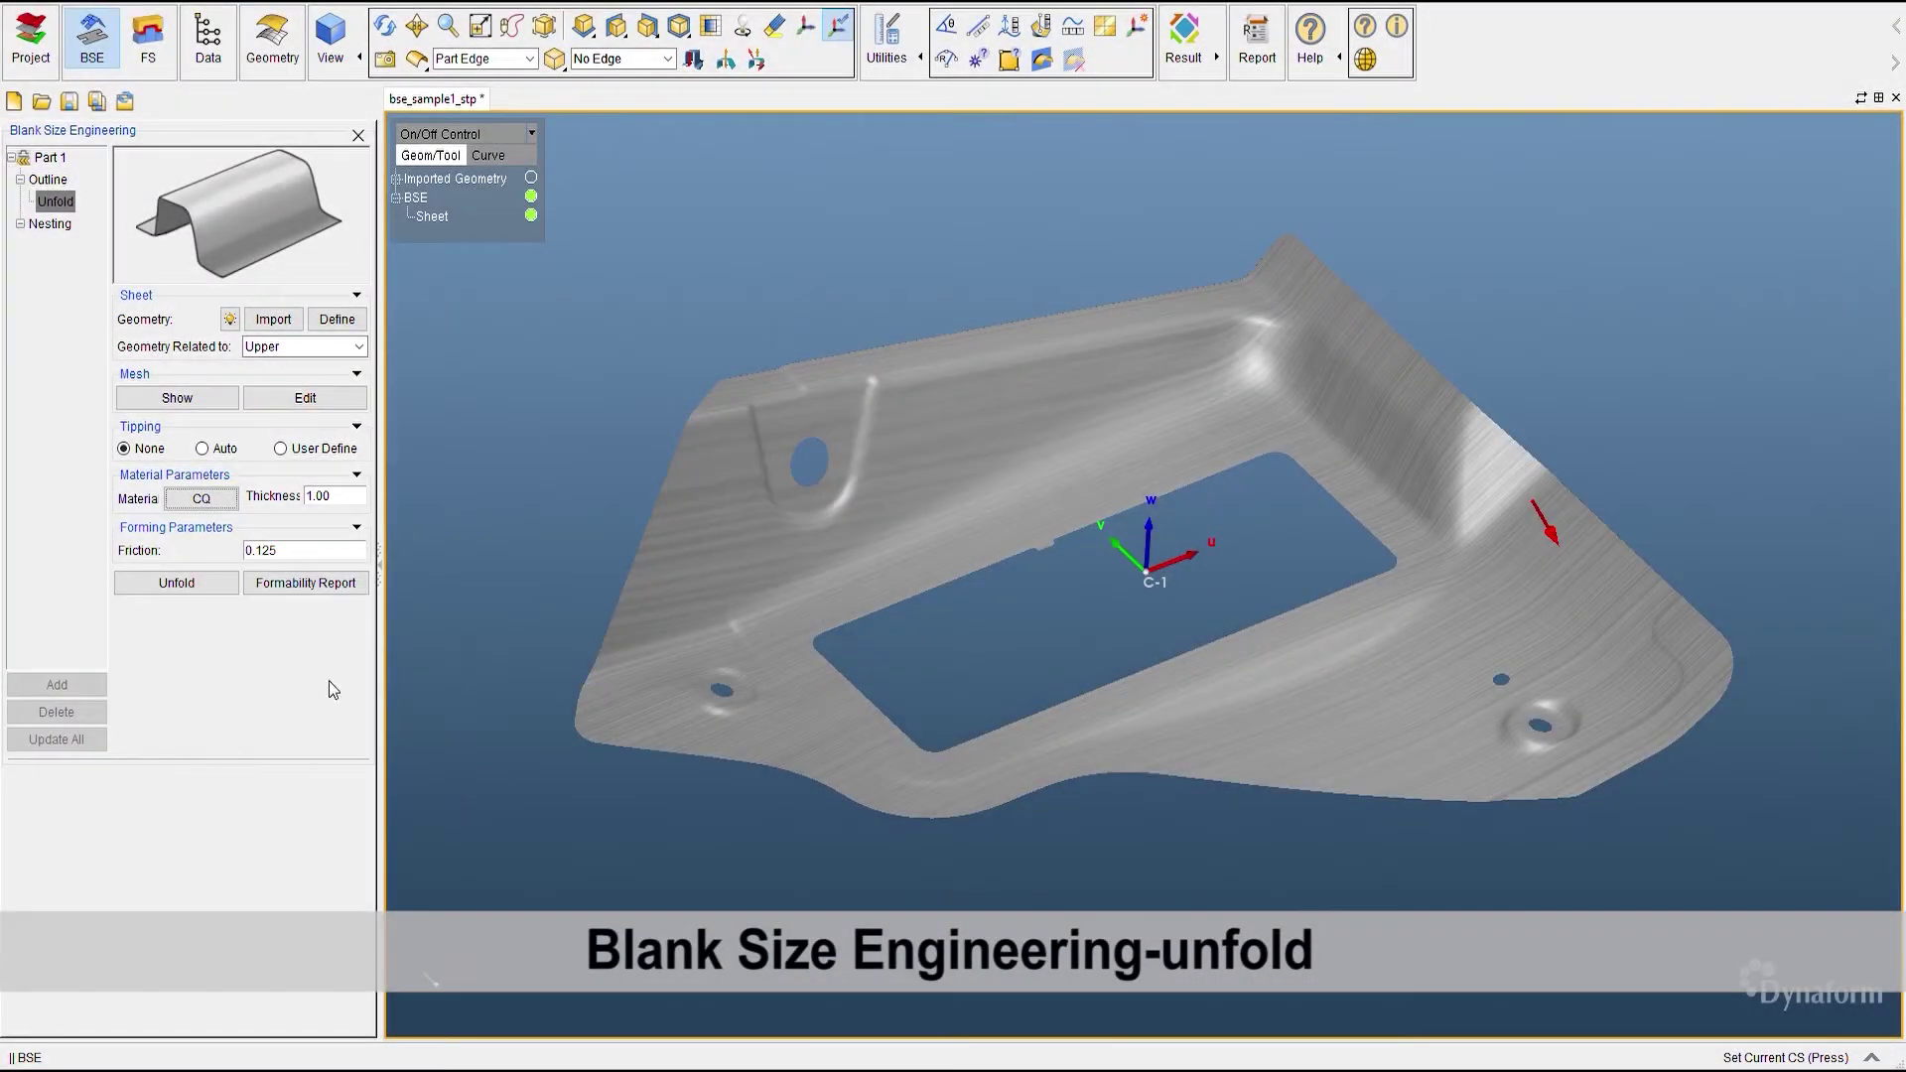
Unfold the formed bracket into a flat blank, hiding then reshowing the formed sheet.
{"action": "left_click", "coordinate": [181, 581]}
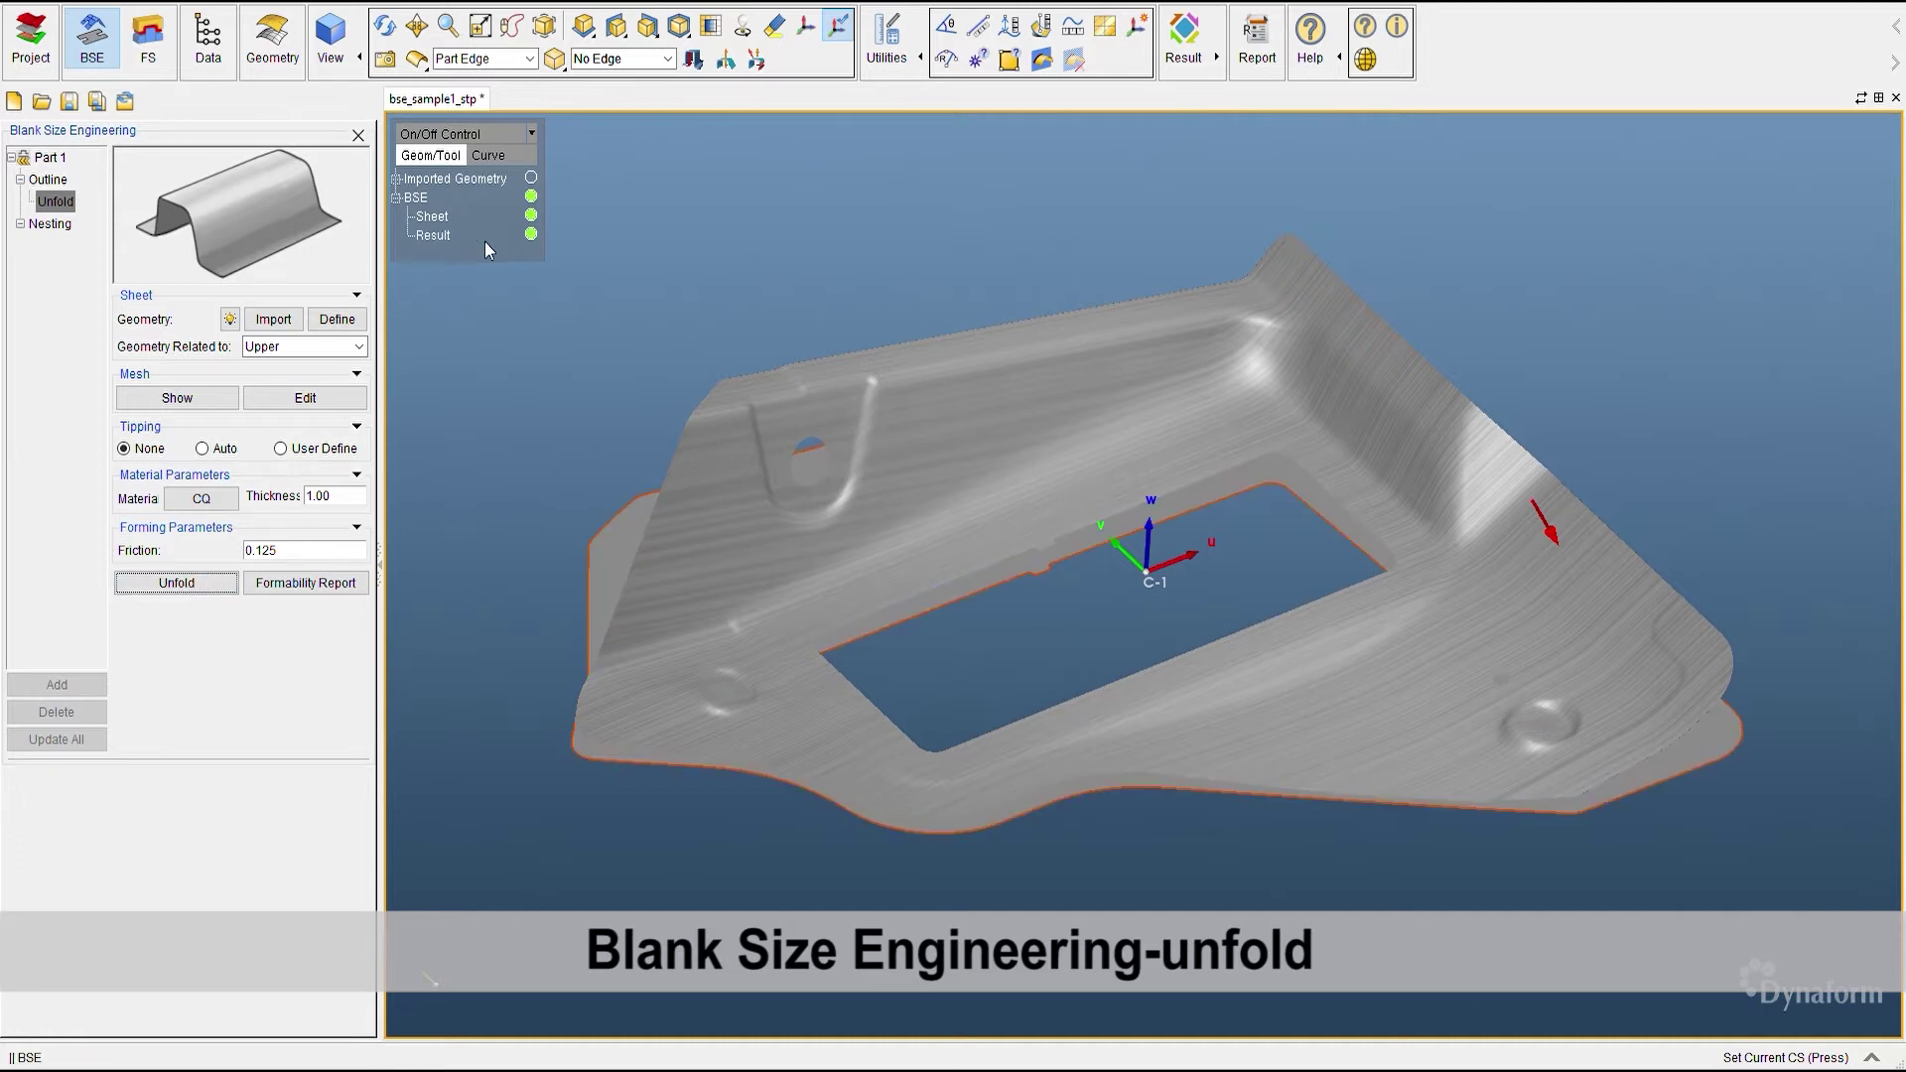
{"action": "left_click", "coordinate": [532, 215]}
{"action": "left_click", "coordinate": [532, 215]}
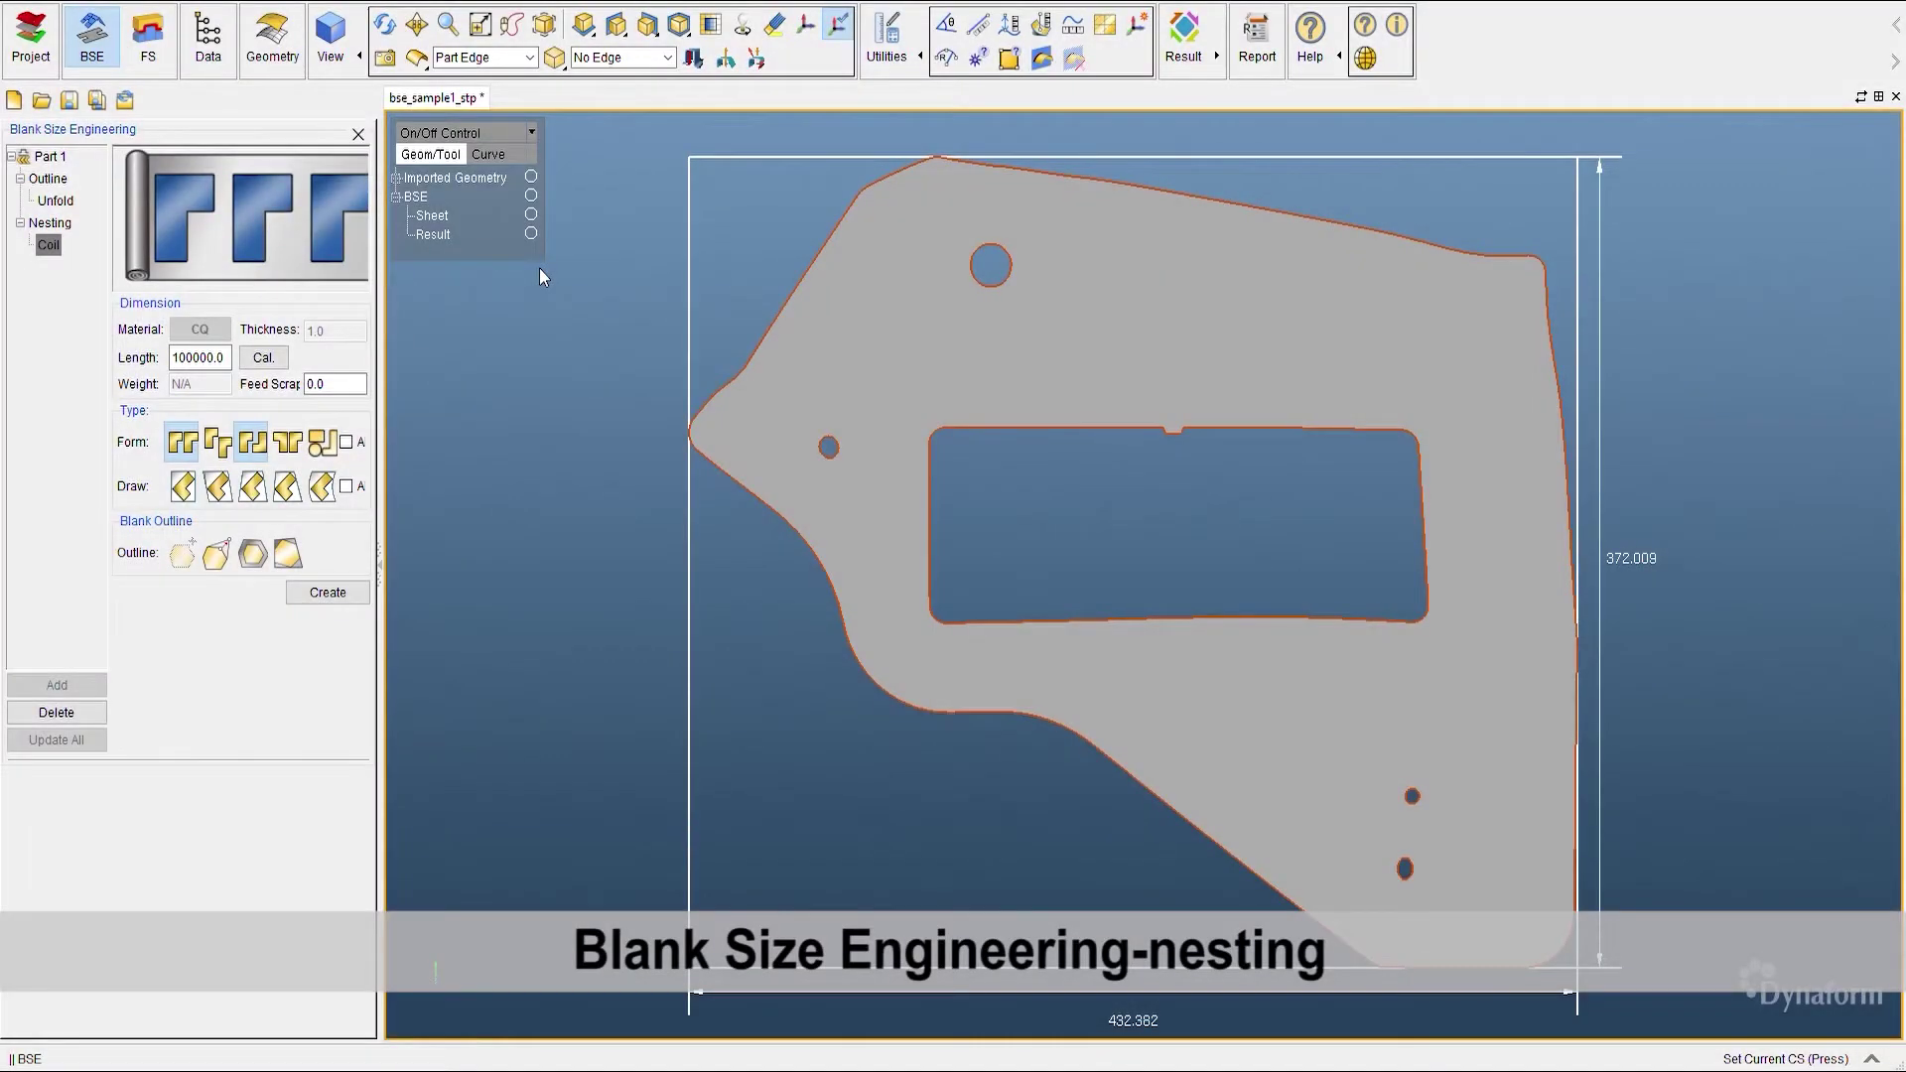
Generate the One Up and Two Pair coil nesting layouts for the blank.
{"action": "left_click", "coordinate": [329, 592]}
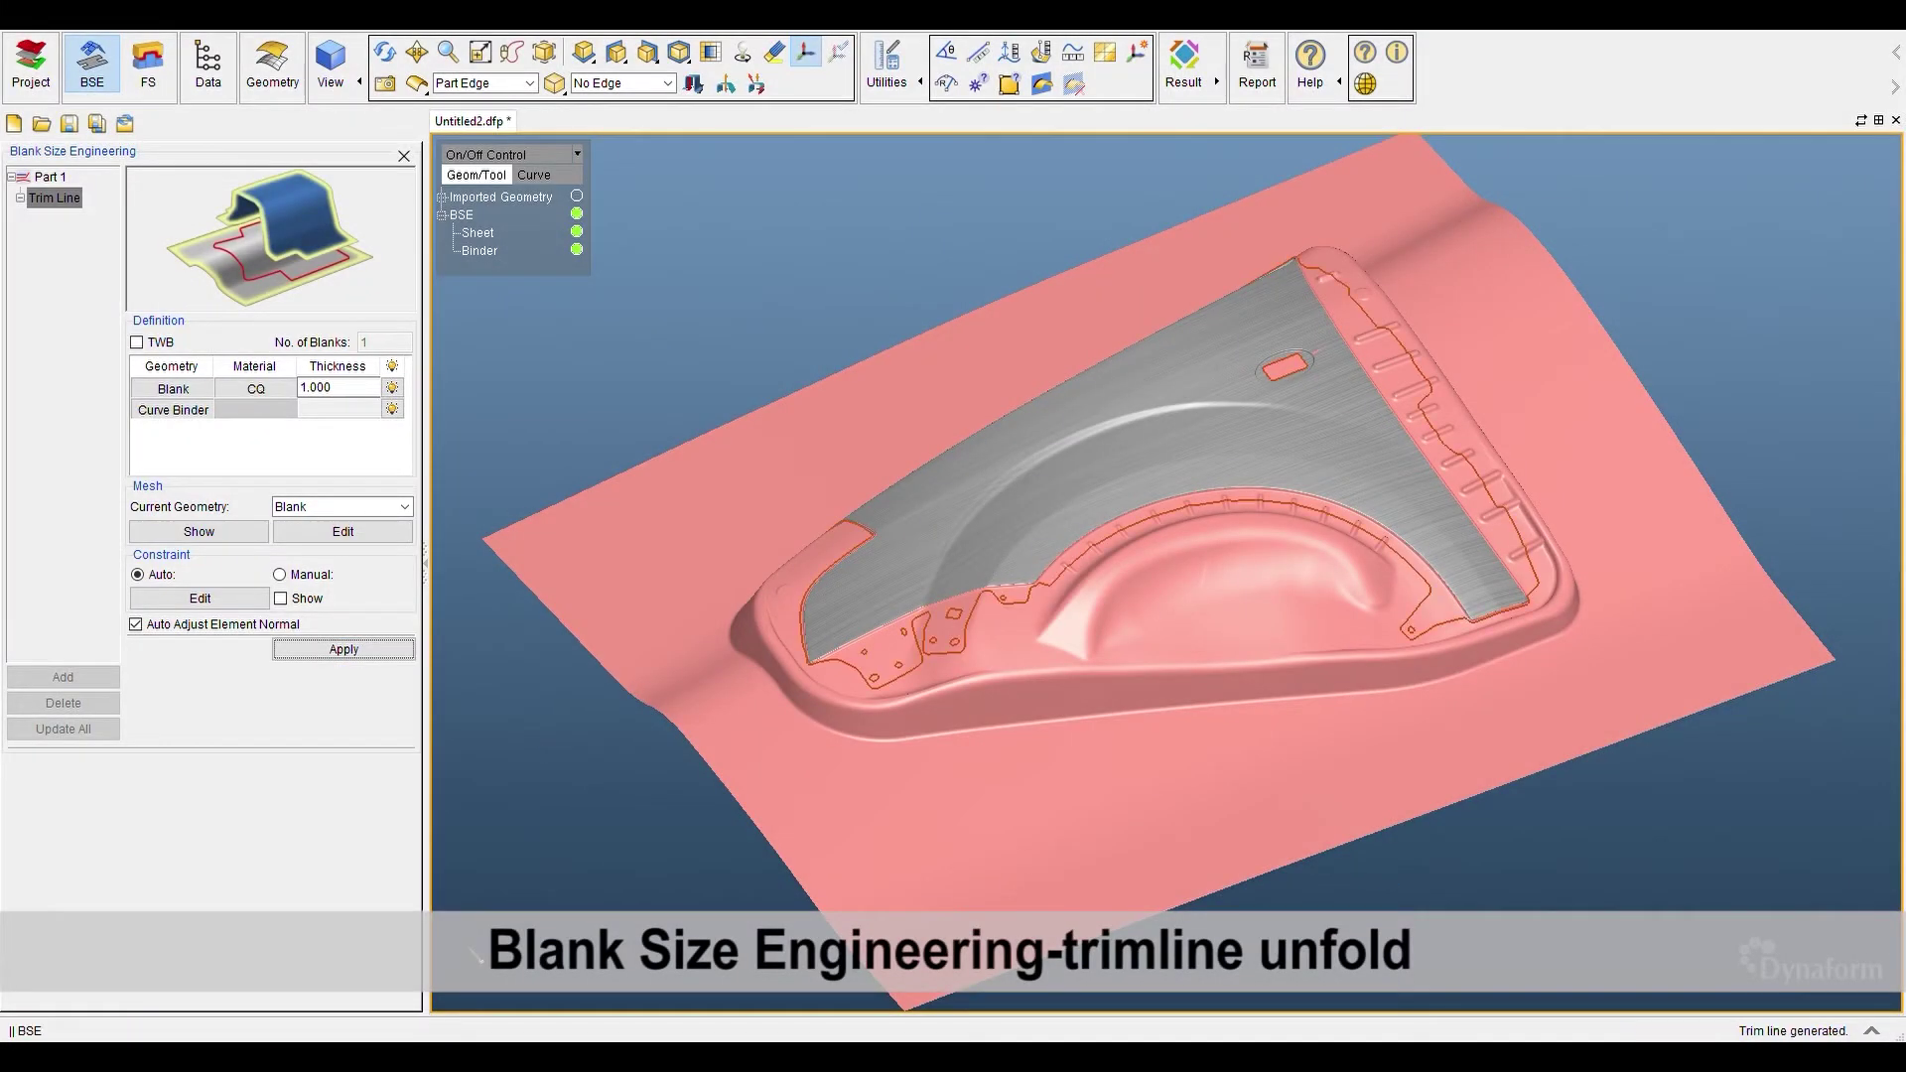
{"action": "scroll", "coordinate": [1167, 745], "scroll_direction": "up", "scroll_amount": 2}
{"action": "scroll", "coordinate": [1170, 639], "scroll_direction": "up", "scroll_amount": 2}
{"action": "scroll", "coordinate": [1176, 716], "scroll_direction": "up", "scroll_amount": 2}
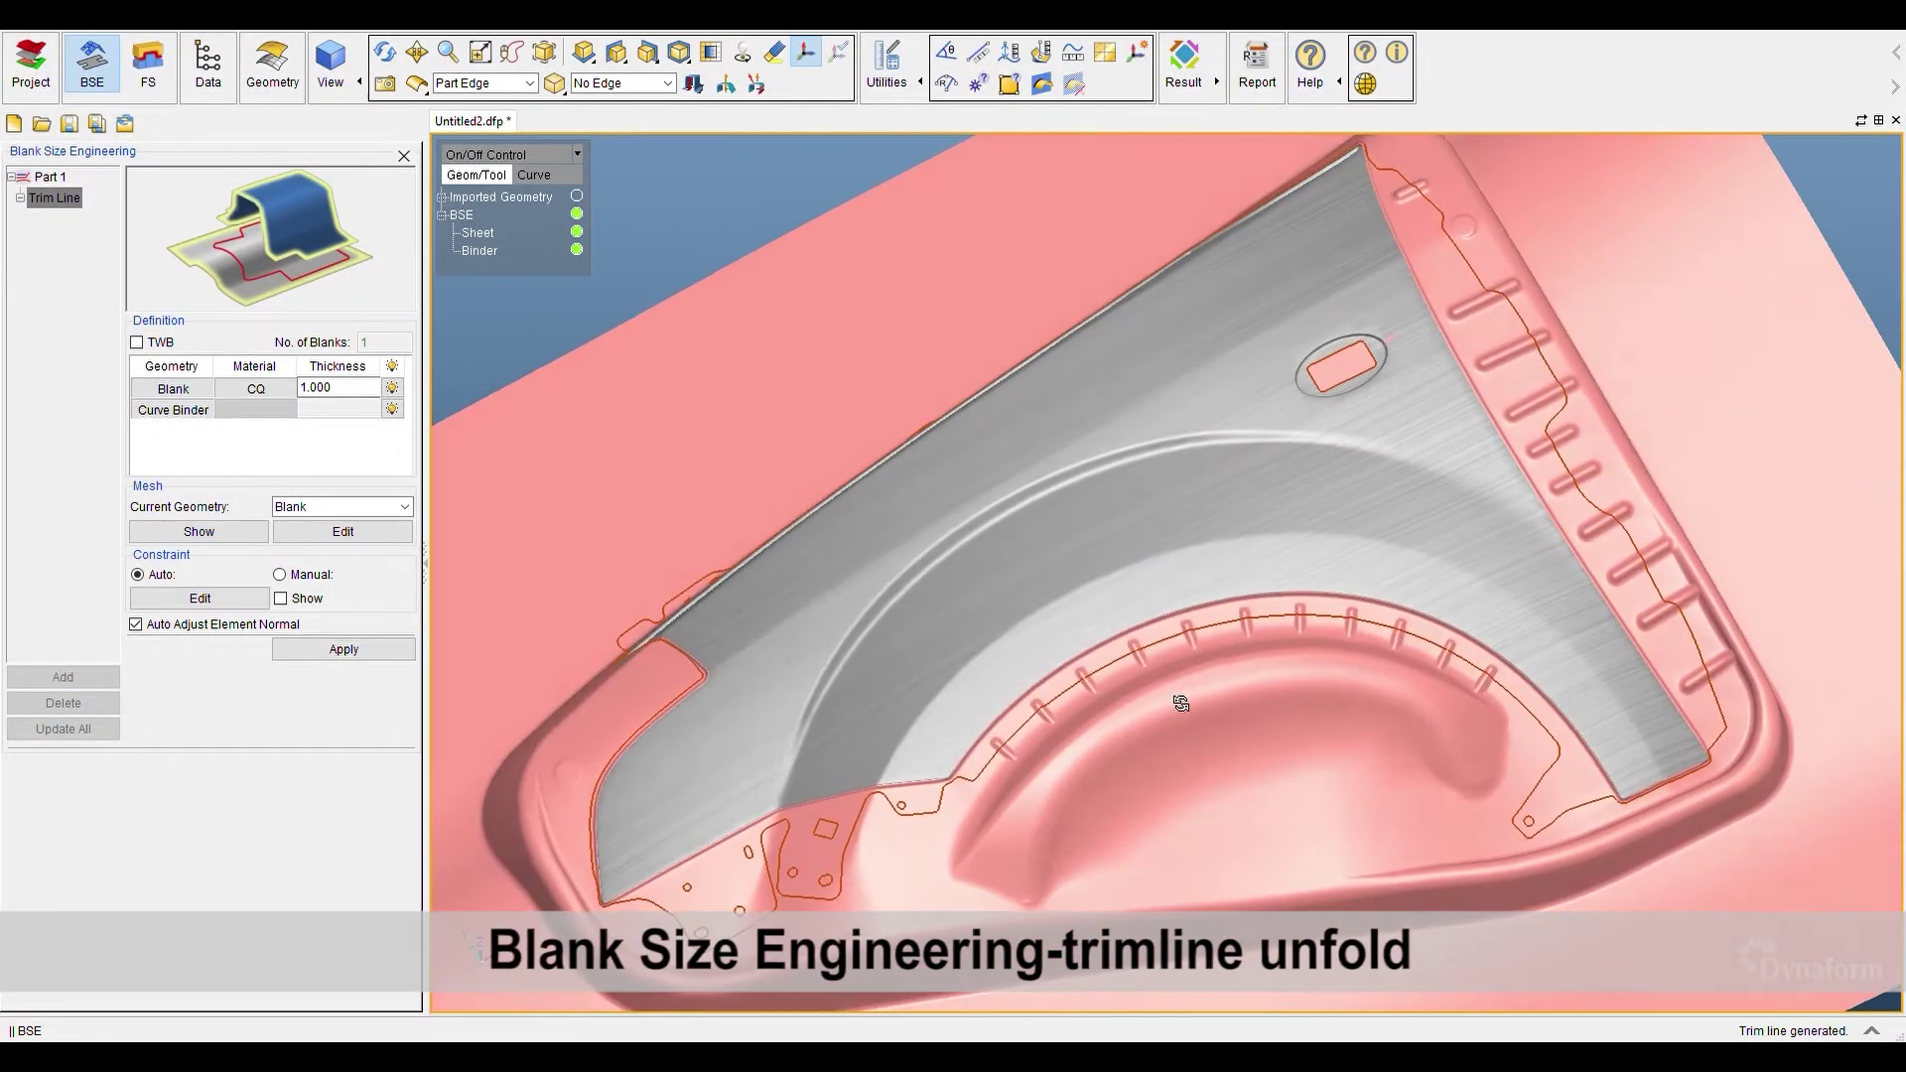
{"action": "scroll", "coordinate": [1193, 843], "scroll_direction": "up", "scroll_amount": 2}
Rotate the fender panel to view its trim line on the binder.
{"action": "mouse_move", "coordinate": [1193, 844]}
{"action": "left_mouse_down"}
{"action": "mouse_move", "coordinate": [1114, 447]}
{"action": "mouse_move", "coordinate": [1235, 793]}
{"action": "left_mouse_up"}
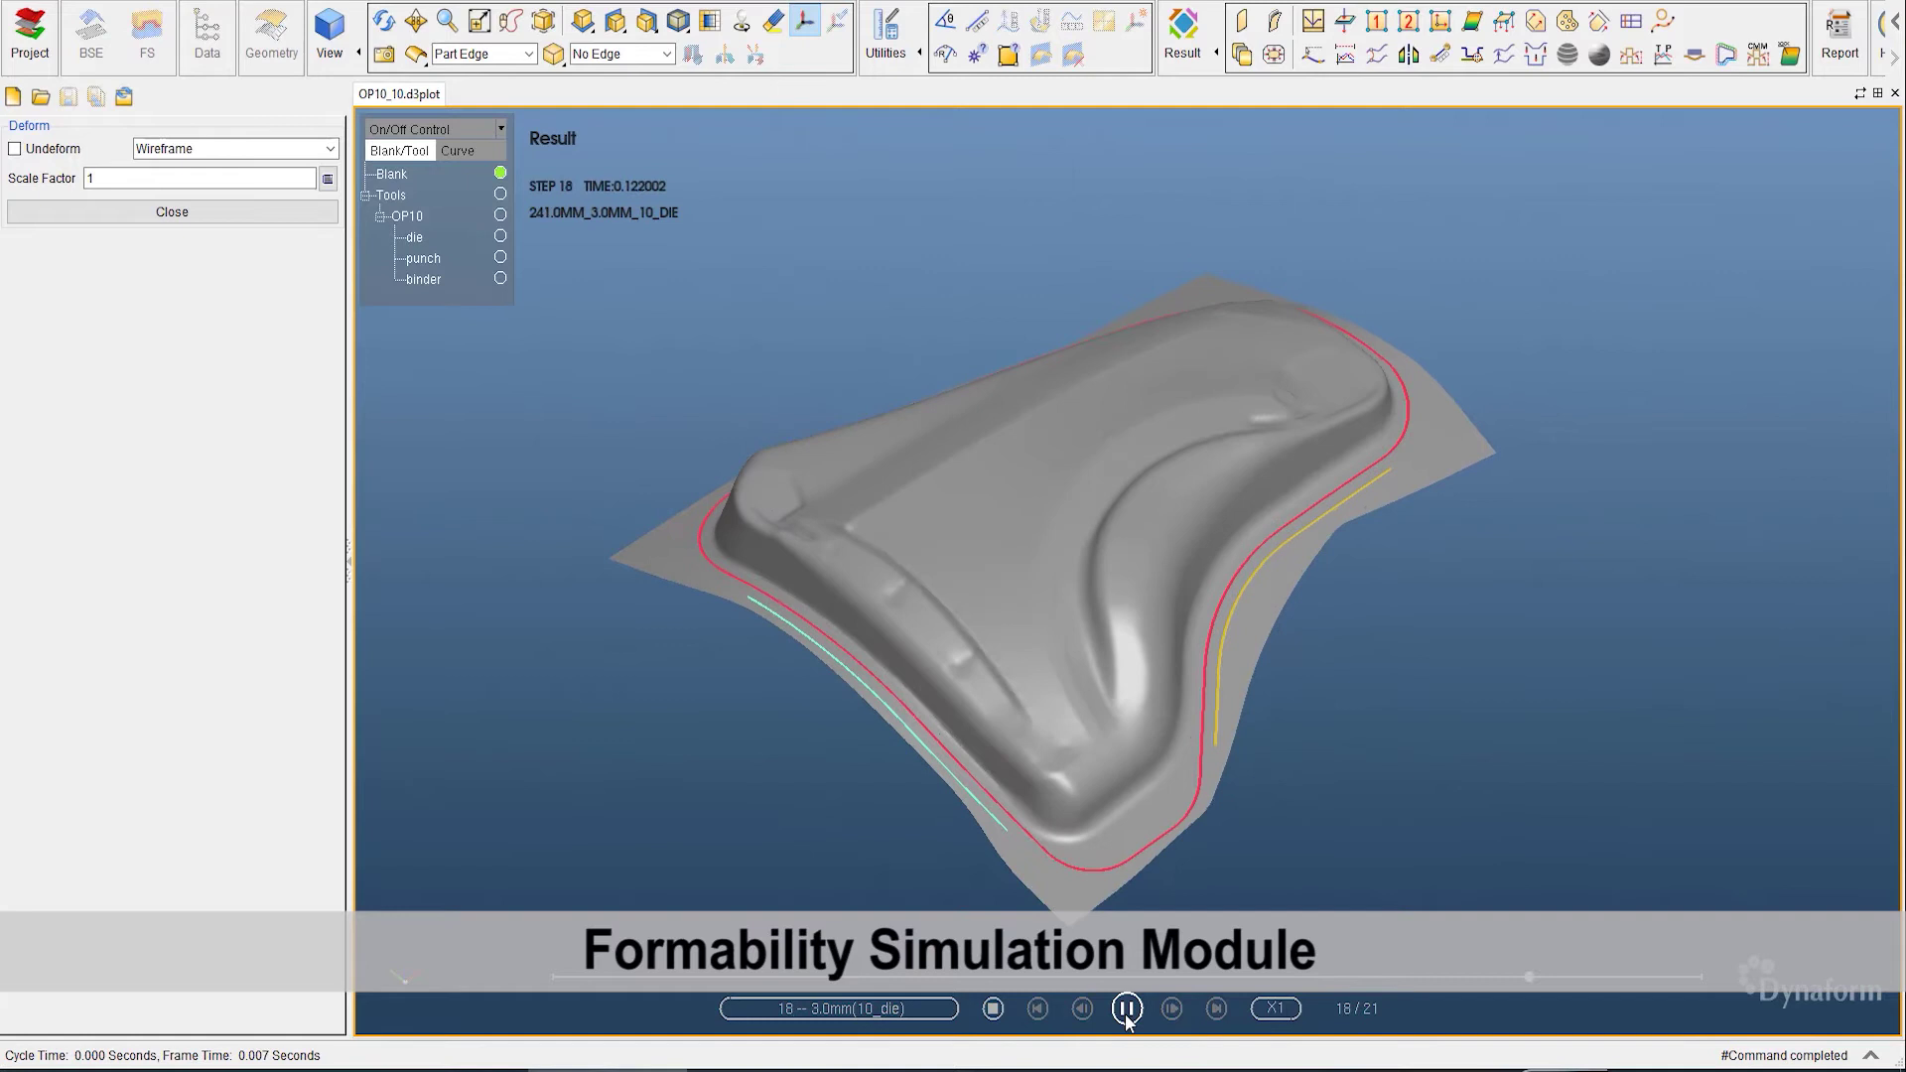
Play the fender forming animation with forming-limit coloring.
{"action": "left_click", "coordinate": [1127, 1013]}
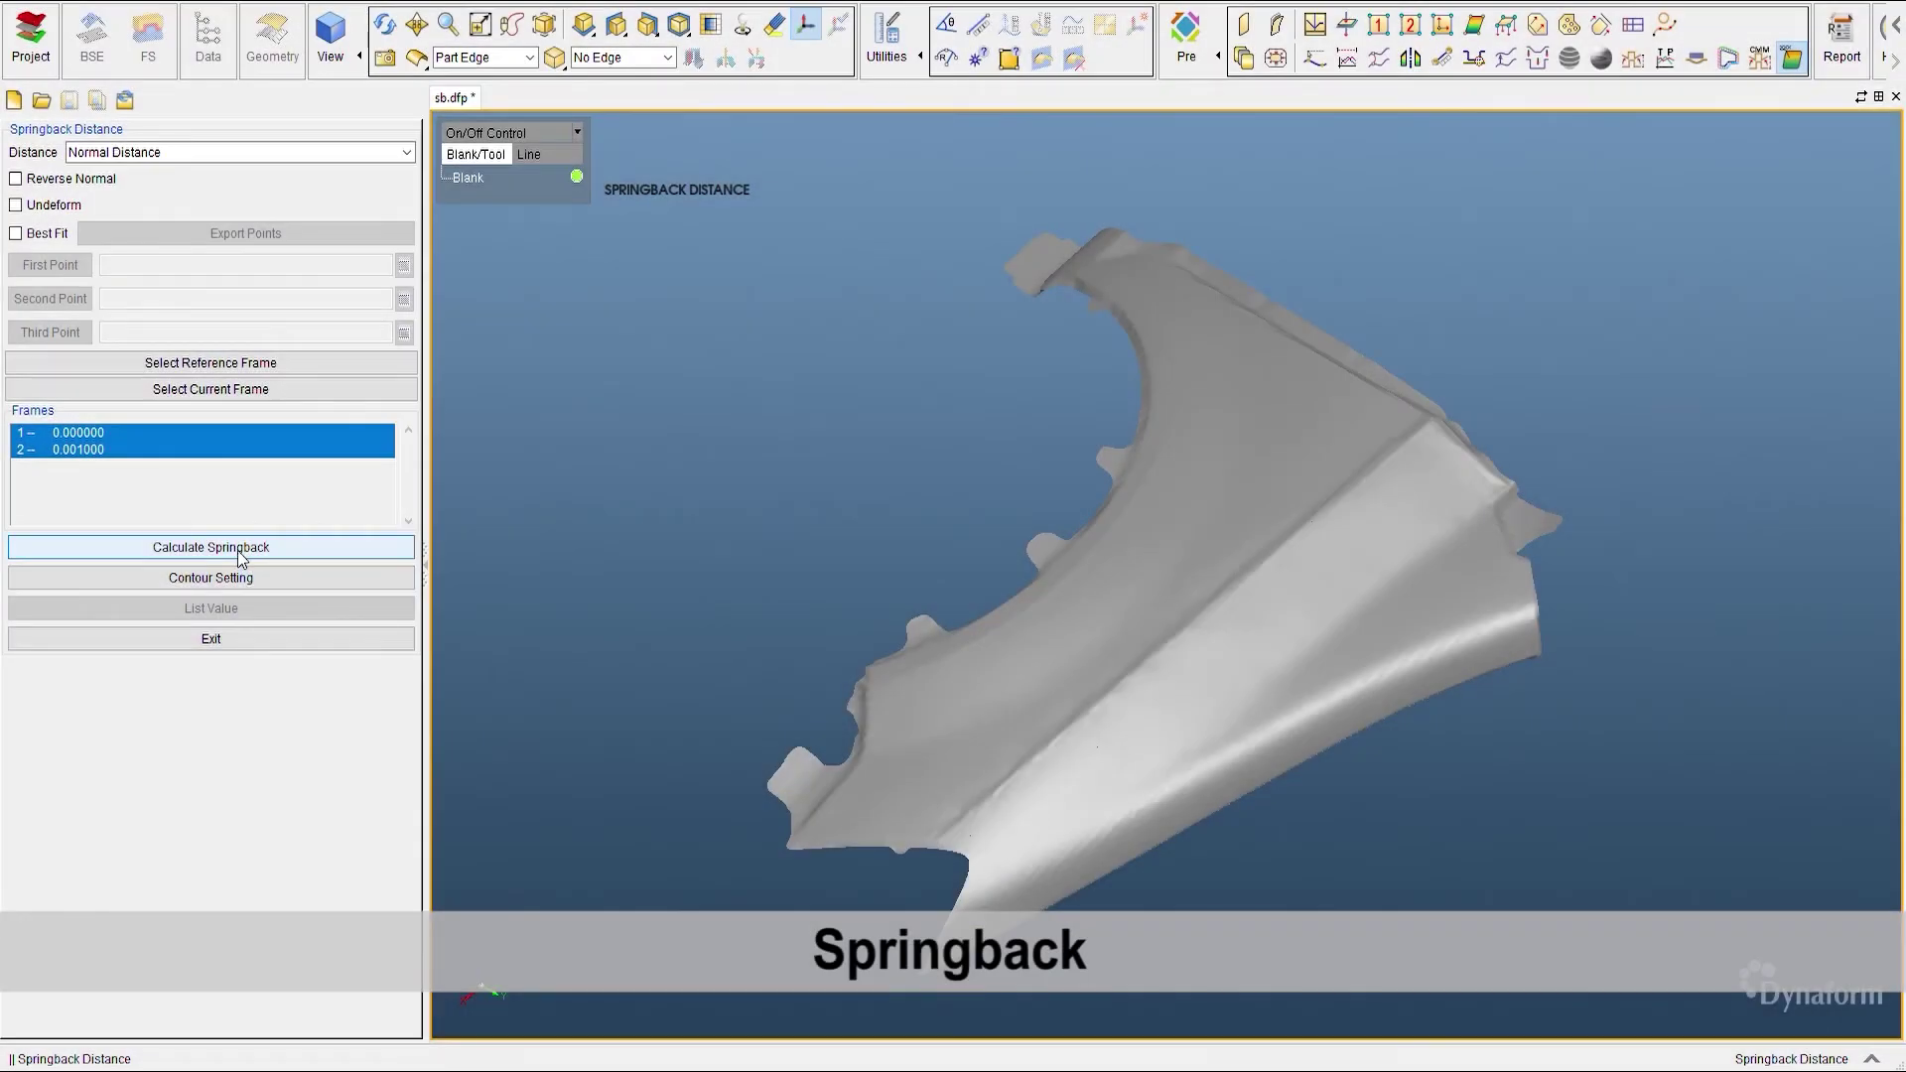
Calculate the fender springback contour (-5.652 to 3.741) and rotate to inspect it.
{"action": "left_click", "coordinate": [238, 551]}
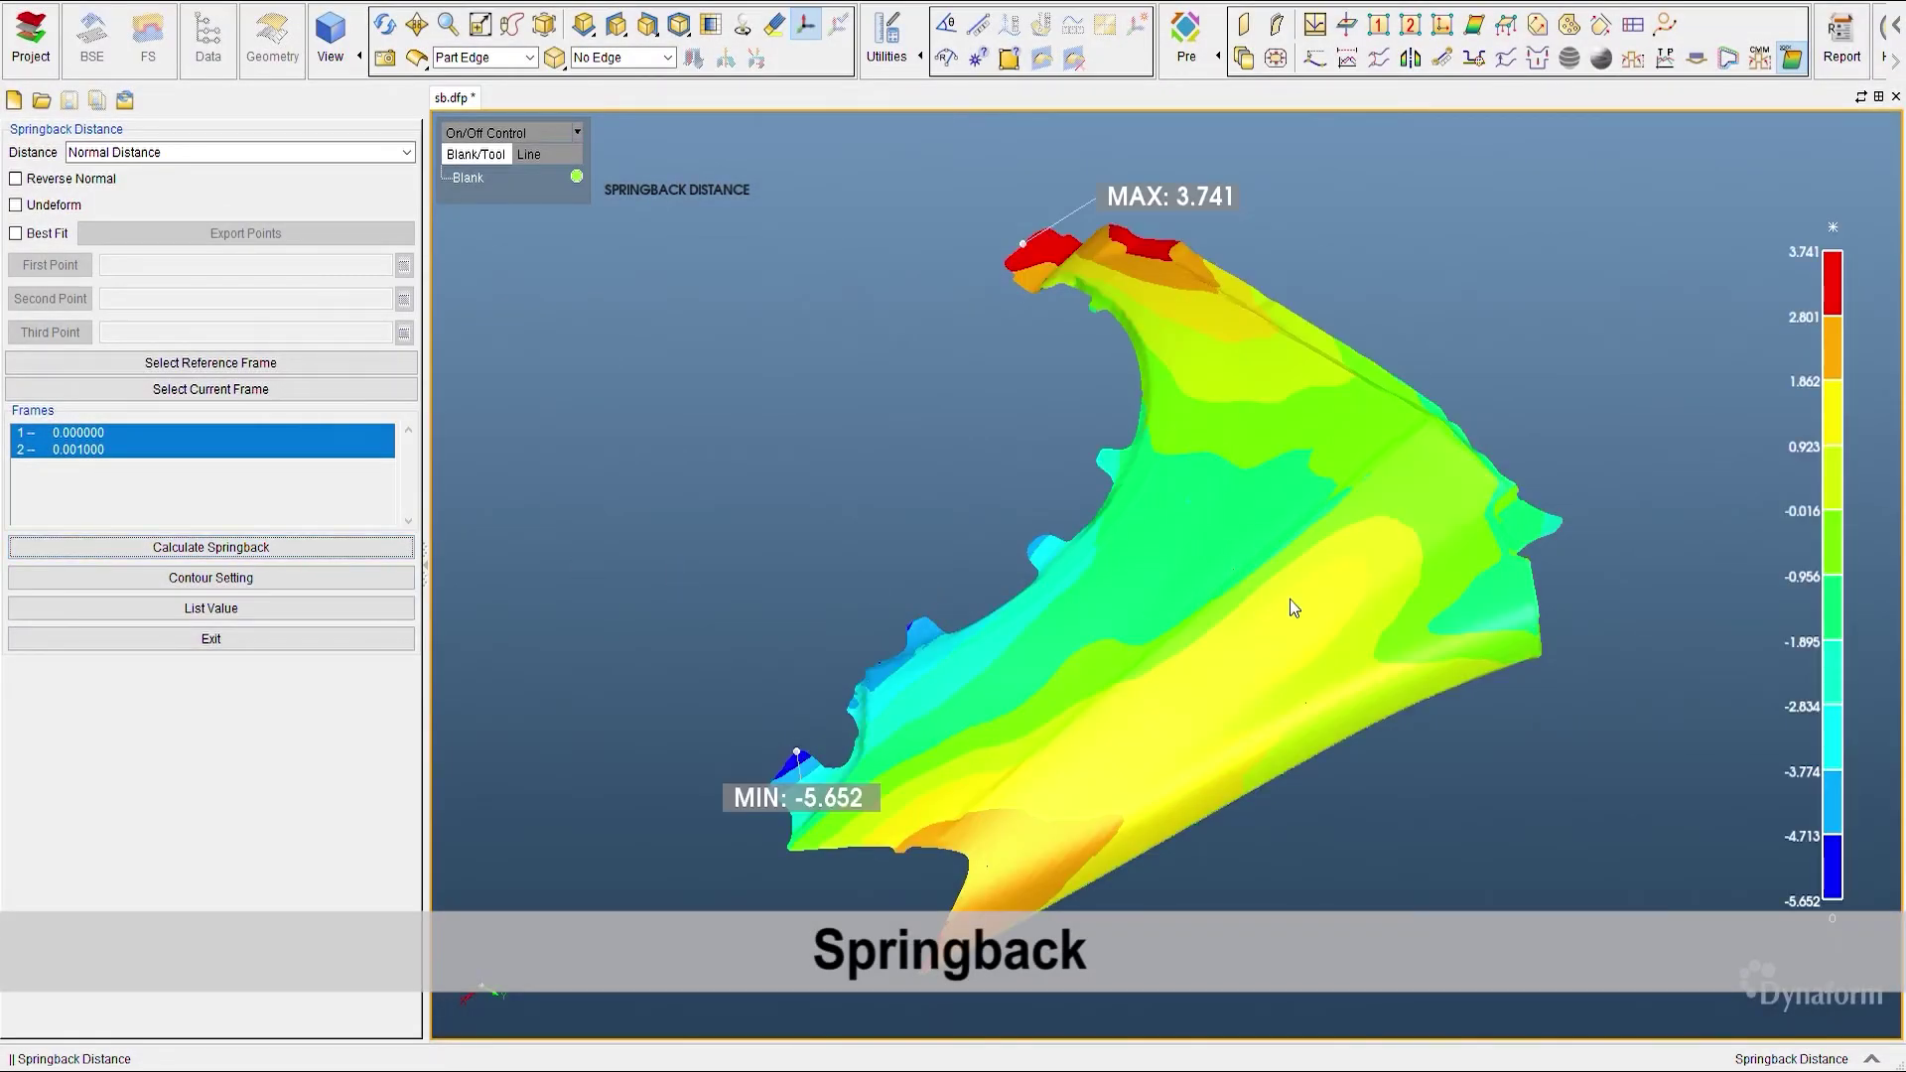
{"action": "left_click_drag", "start_coordinate": [1317, 705], "coordinate": [1362, 710]}
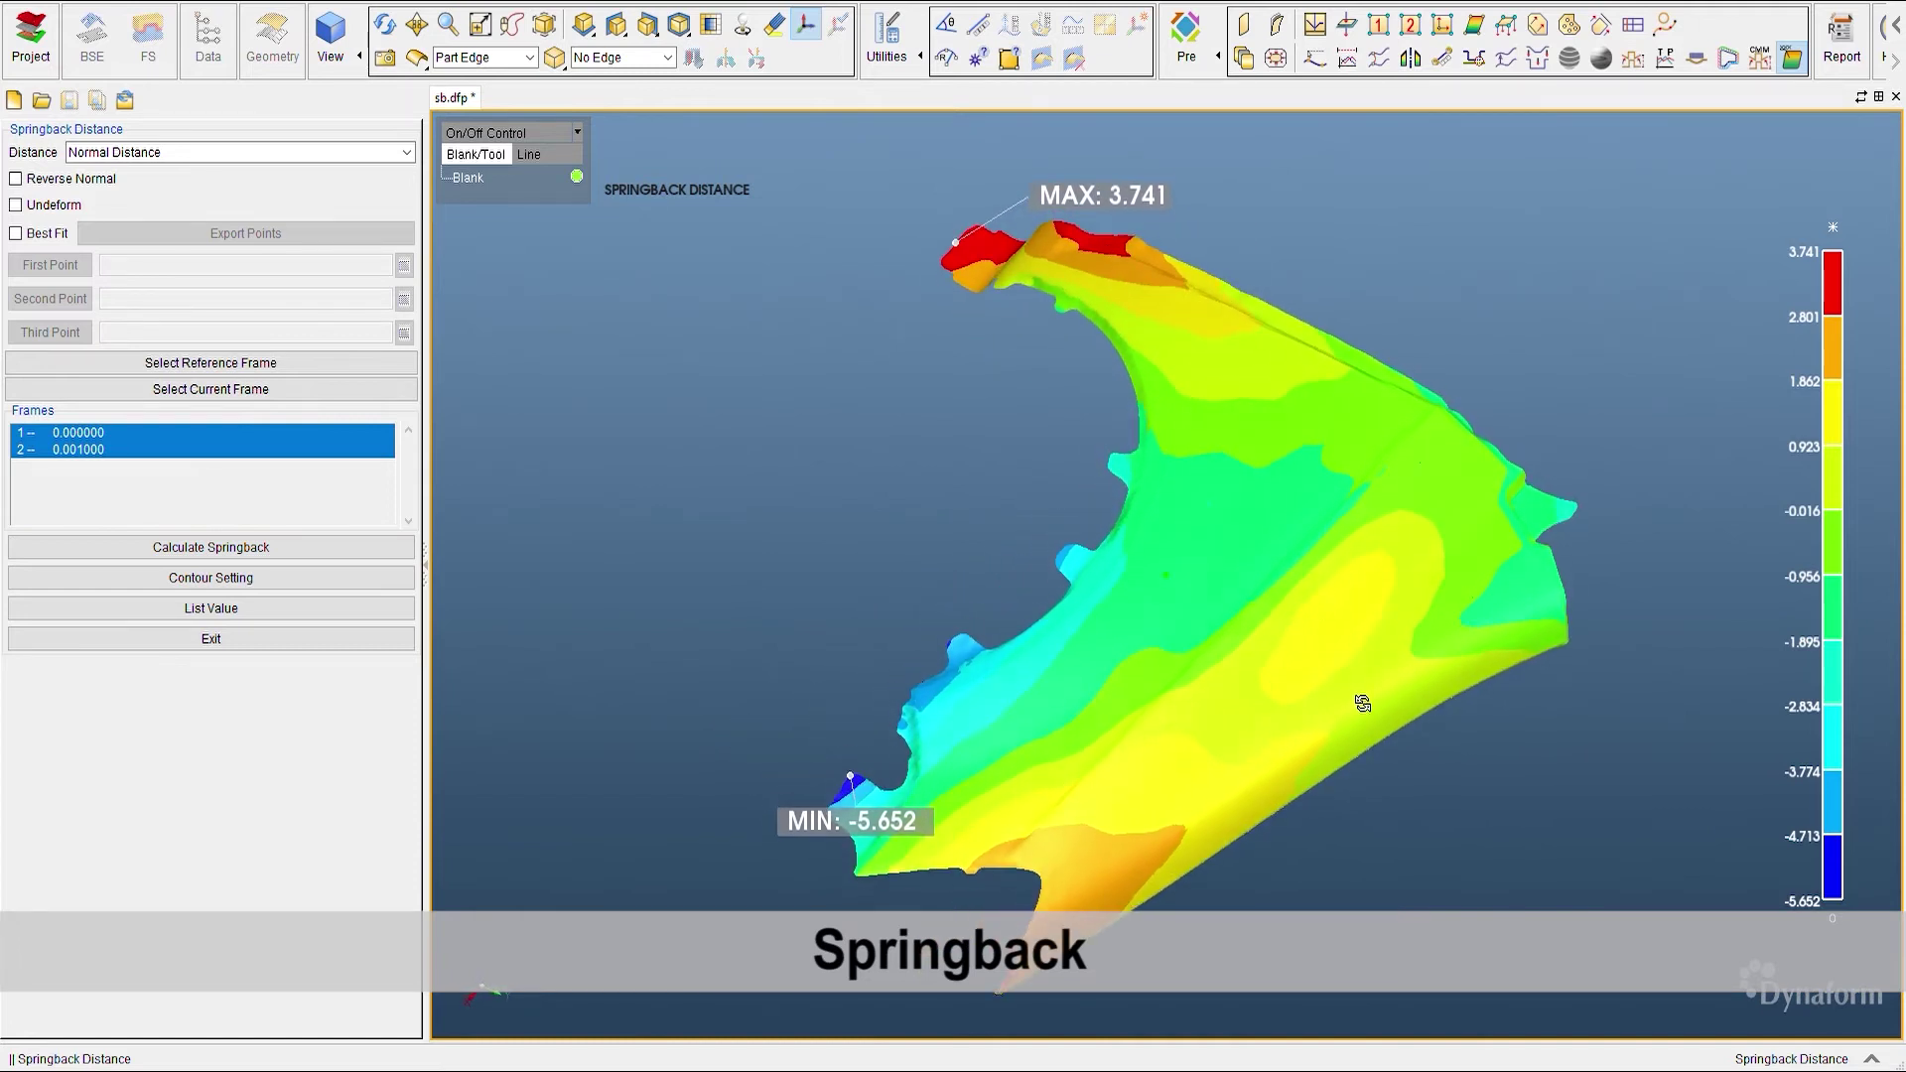
{"action": "left_click_drag", "start_coordinate": [1363, 710], "coordinate": [1376, 752]}
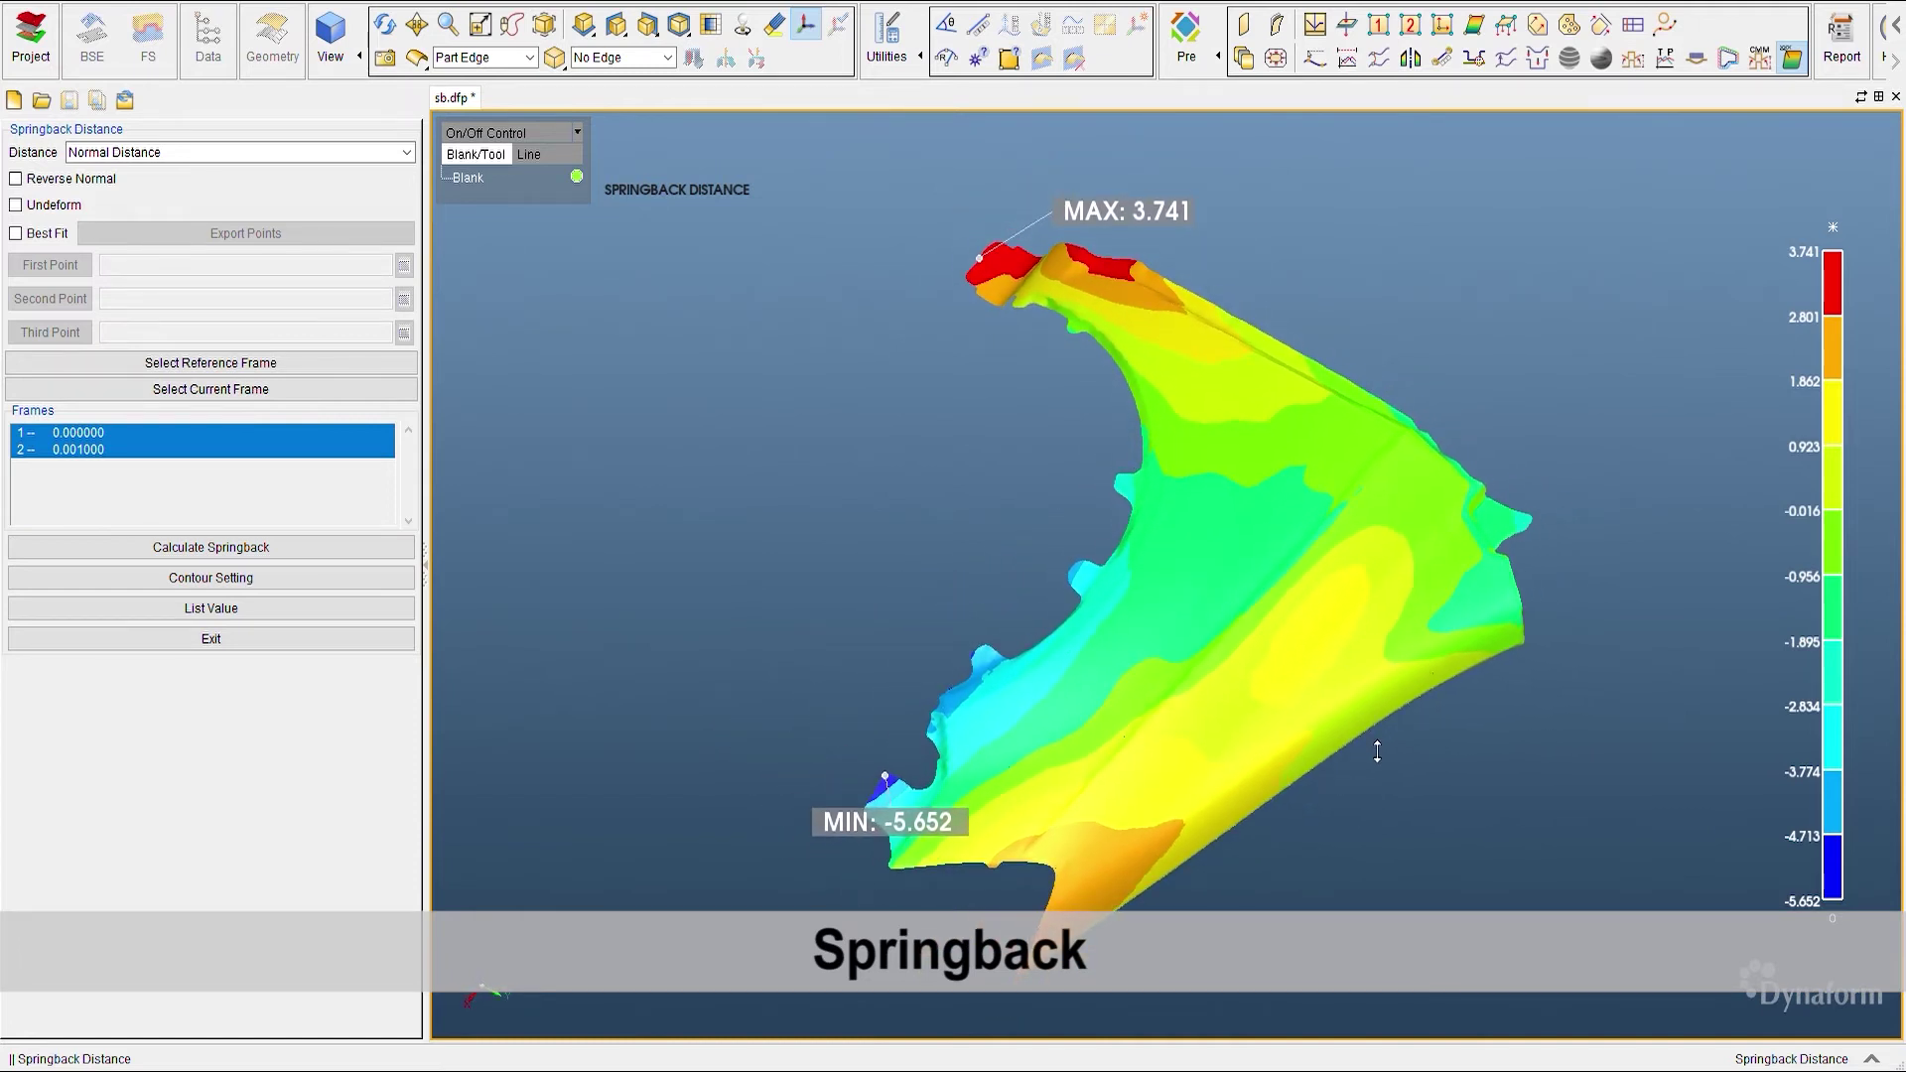